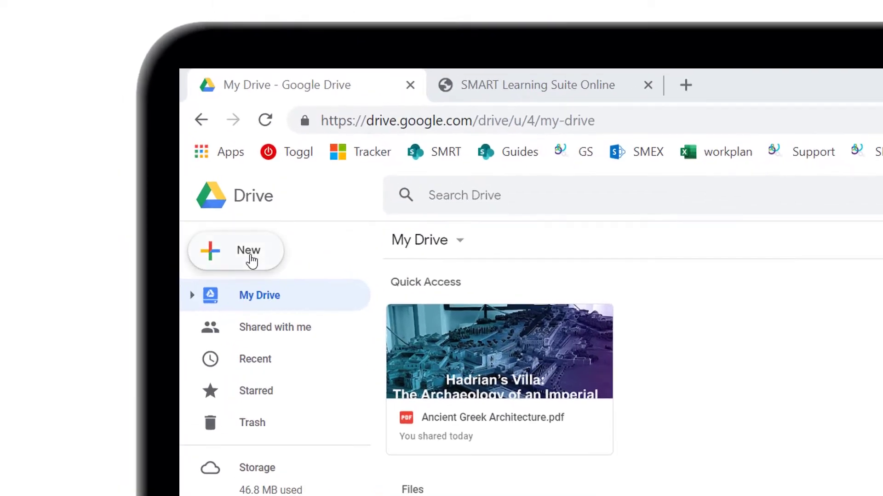
- Start a new SMART Learning Suite lesson from My Drive
{"action": "left_click", "coordinate": [138, 141]}
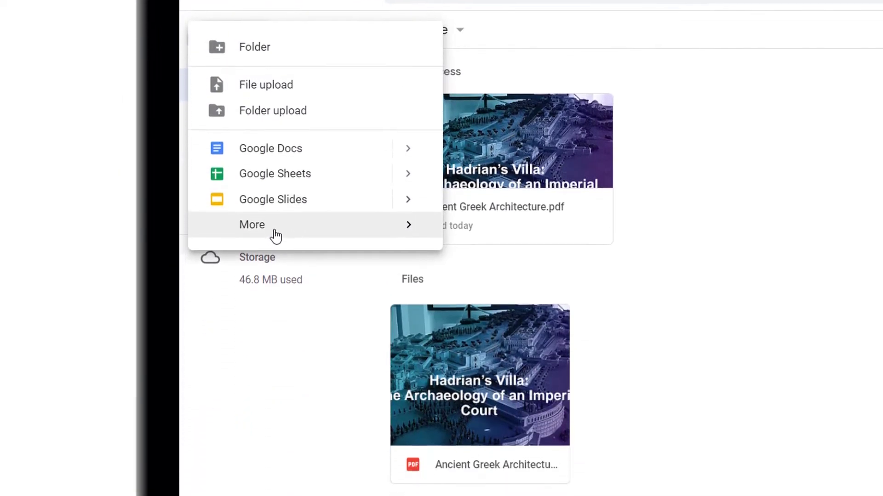
{"action": "mouse_move", "coordinate": [272, 439]}
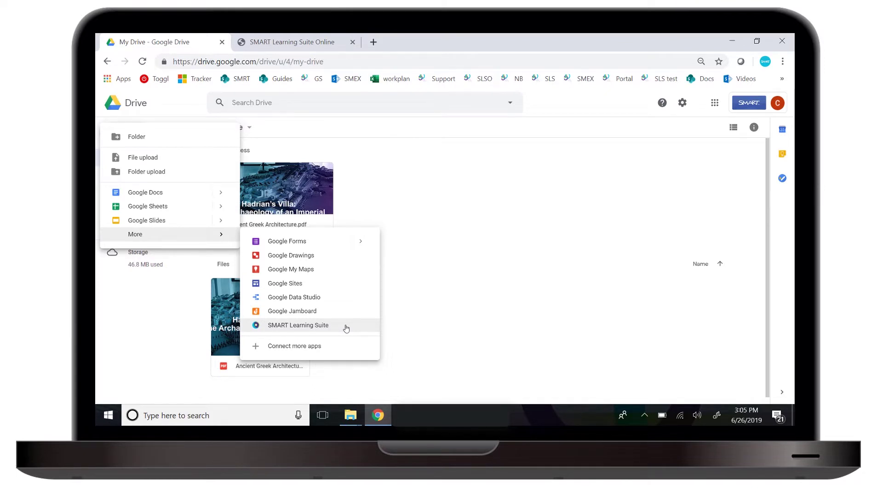
{"action": "left_click", "coordinate": [345, 327]}
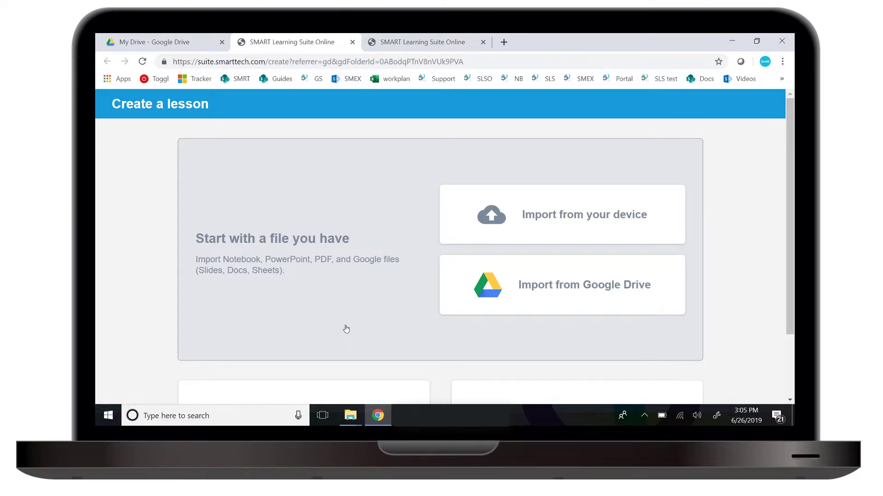
- Import the Ancient Greek Architecture PDF from Google Drive as the lesson's starting file
{"action": "scroll", "coordinate": [346, 329], "scroll_direction": "down", "scroll_amount": 1}
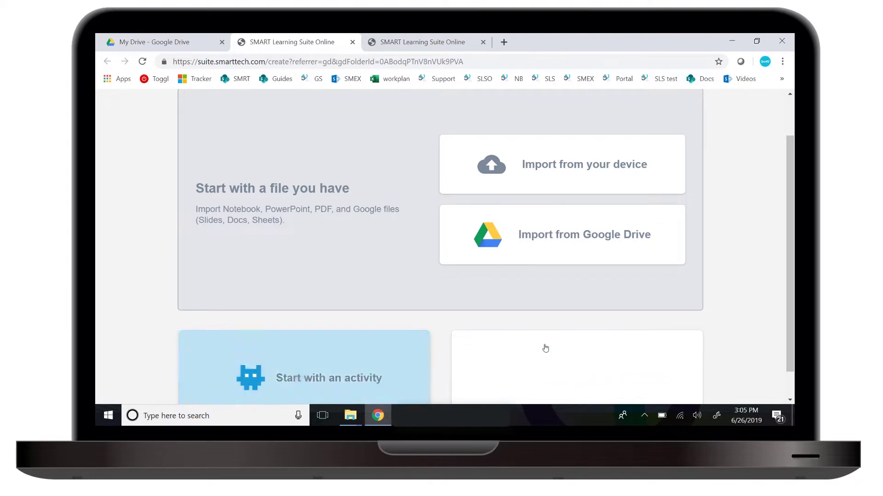
{"action": "scroll", "coordinate": [354, 246], "scroll_direction": "up", "scroll_amount": 1}
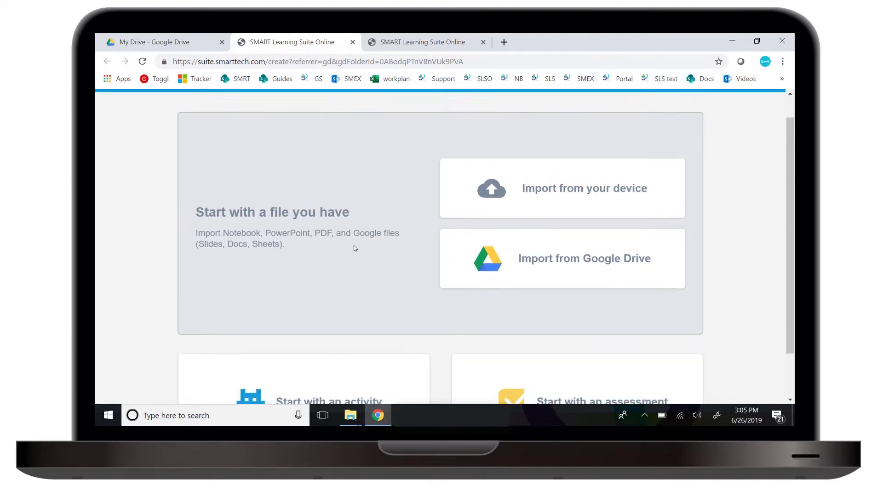
{"action": "left_click", "coordinate": [542, 262]}
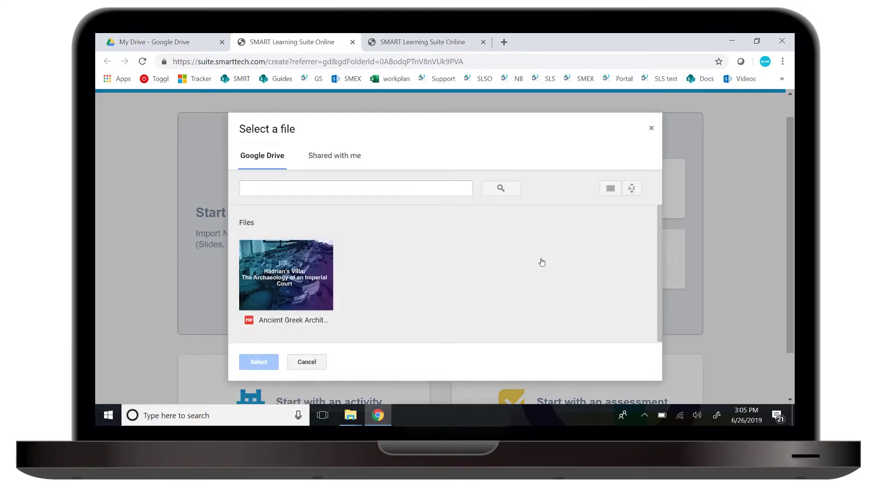
{"action": "left_click", "coordinate": [306, 275]}
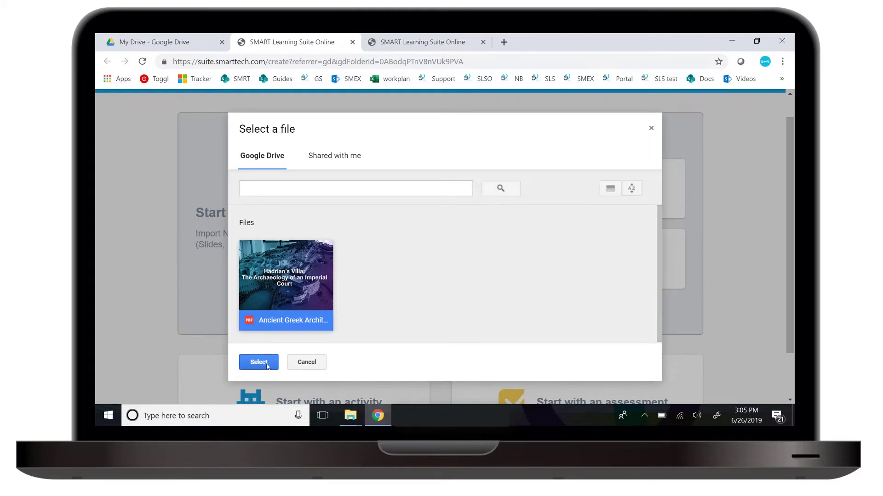
{"action": "left_click", "coordinate": [258, 363]}
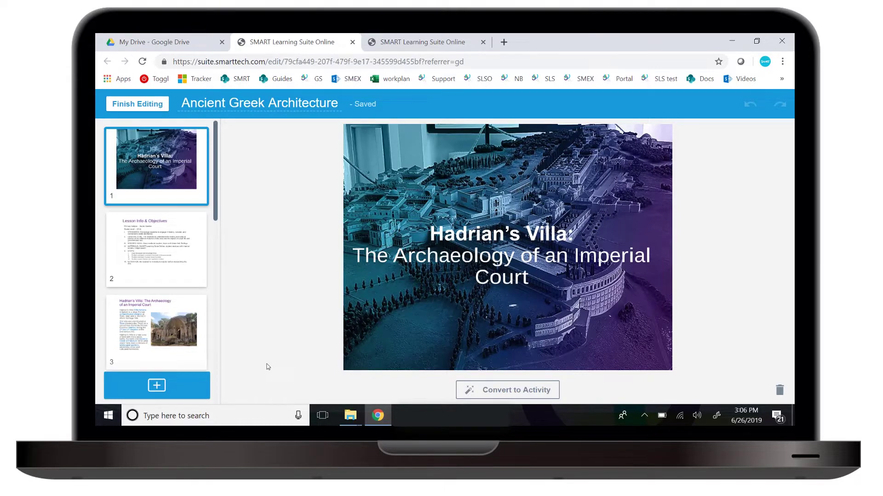
- Examine the activity conversion choices for page 3 and the options for adding an activity or assessment
{"action": "scroll", "coordinate": [179, 308], "scroll_direction": "down", "scroll_amount": 1}
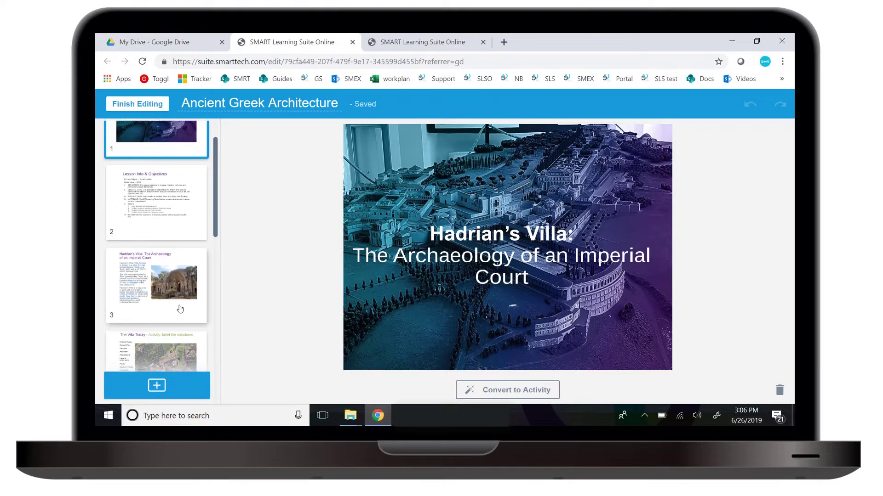
{"action": "left_click", "coordinate": [179, 308]}
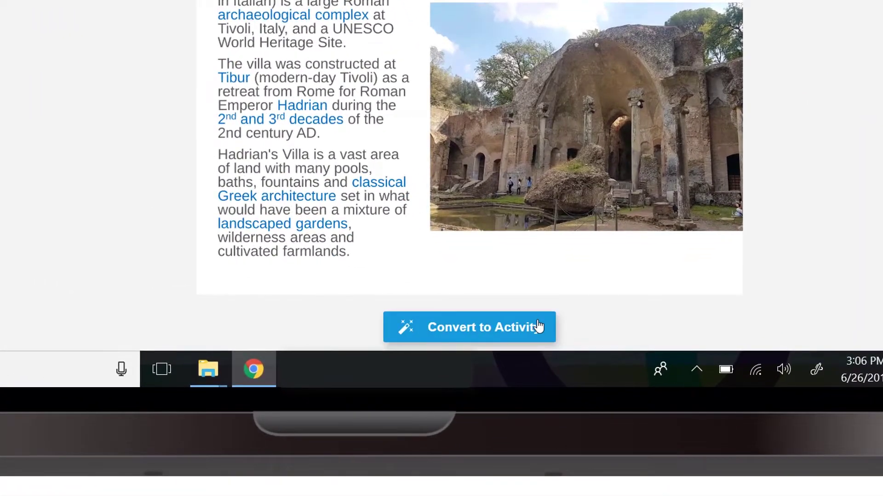
{"action": "left_click", "coordinate": [542, 347]}
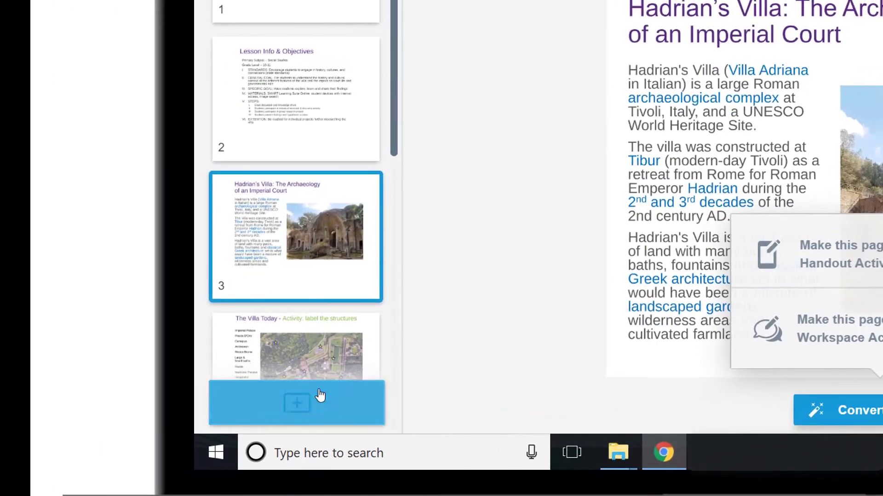
{"action": "left_click", "coordinate": [321, 395]}
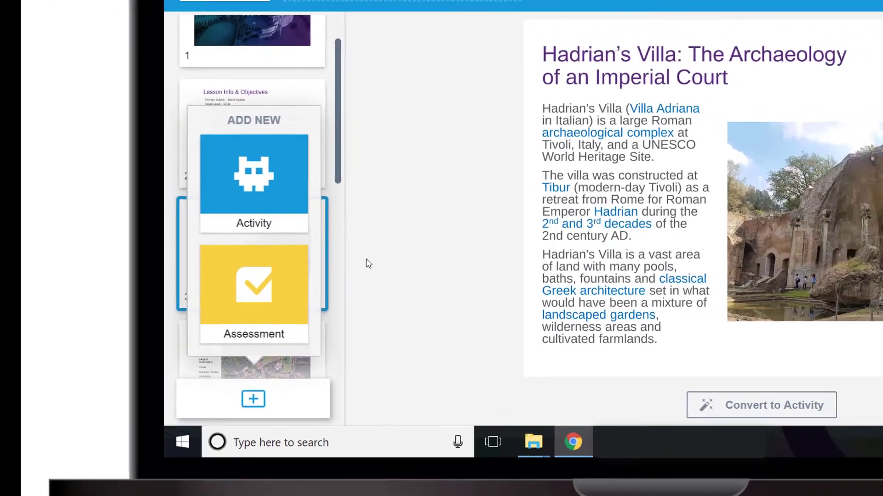
{"action": "left_click", "coordinate": [428, 244]}
- Move "The Villa Today" page up to become page 3 and finish editing the lesson
{"action": "left_click_drag", "start_coordinate": [160, 350], "coordinate": [167, 256]}
{"action": "scroll", "coordinate": [198, 197], "scroll_direction": "up", "scroll_amount": 3}
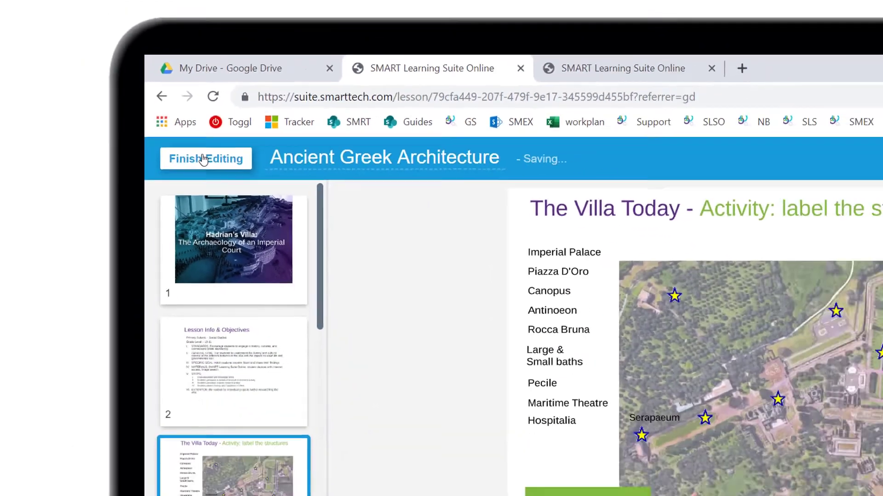
{"action": "left_click", "coordinate": [311, 242]}
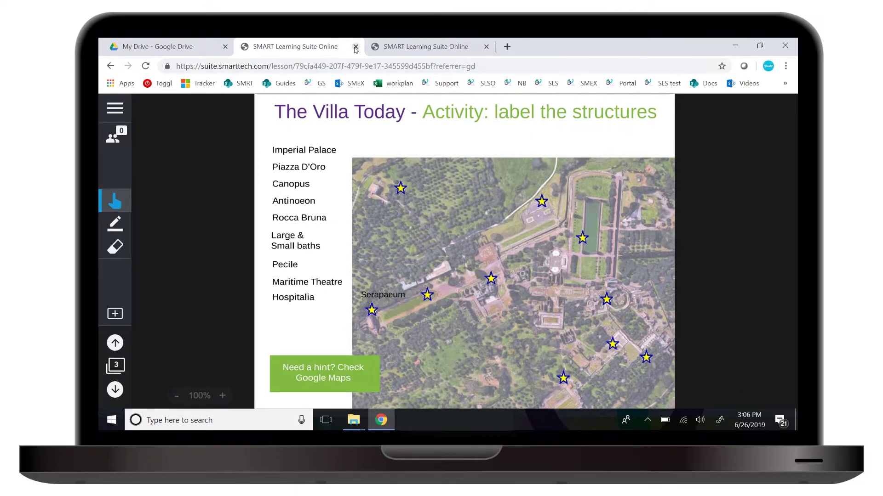
- Close the lesson, refresh My Drive and reopen Ancient Greek Architecture.sls with SMART Learning Suite
{"action": "left_click", "coordinate": [355, 47]}
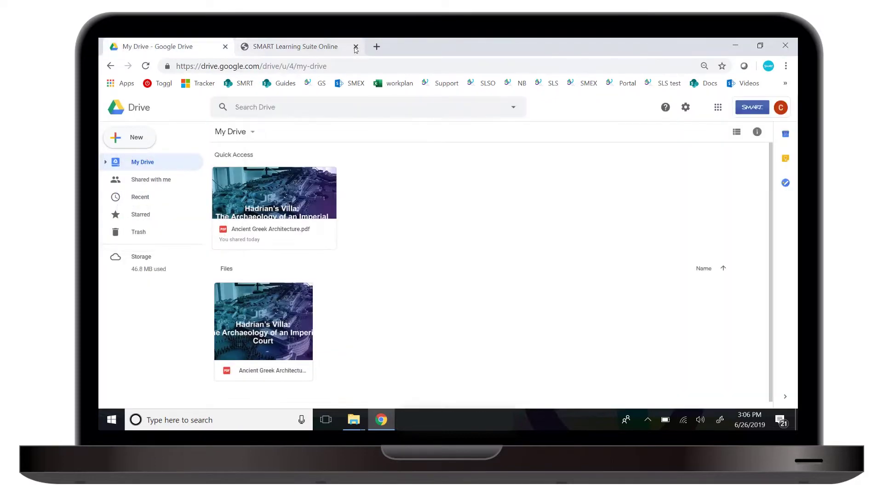
{"action": "left_click", "coordinate": [145, 108]}
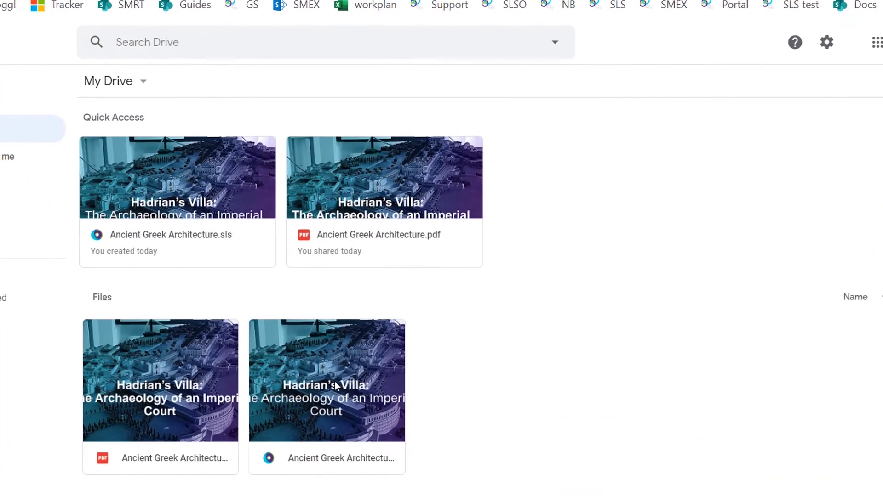
{"action": "left_click", "coordinate": [373, 324]}
{"action": "right_click", "coordinate": [334, 385]}
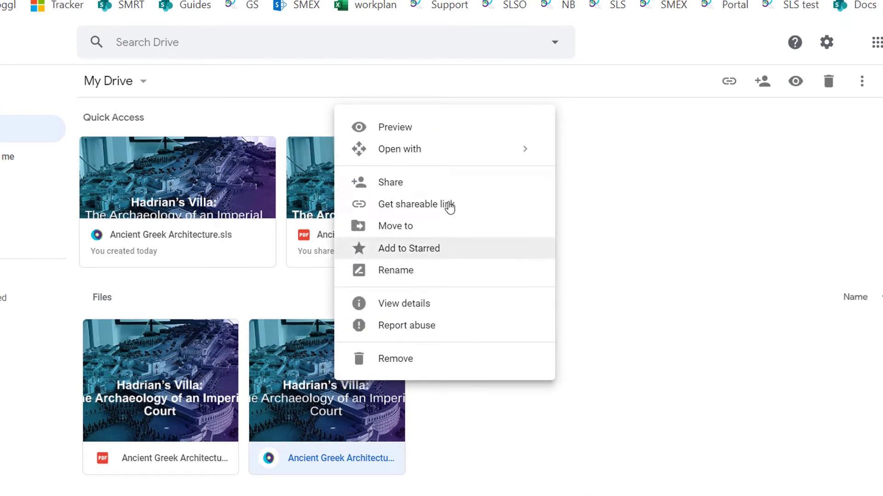
{"action": "mouse_move", "coordinate": [459, 148]}
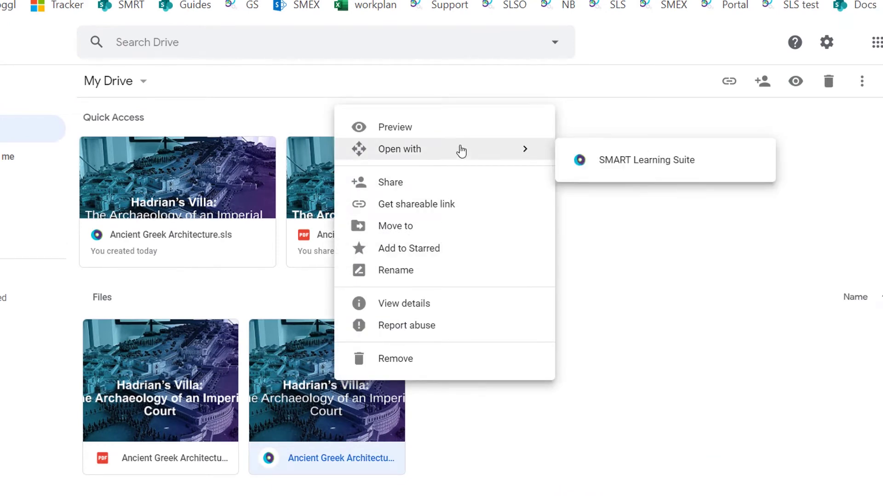
{"action": "left_click", "coordinate": [618, 170]}
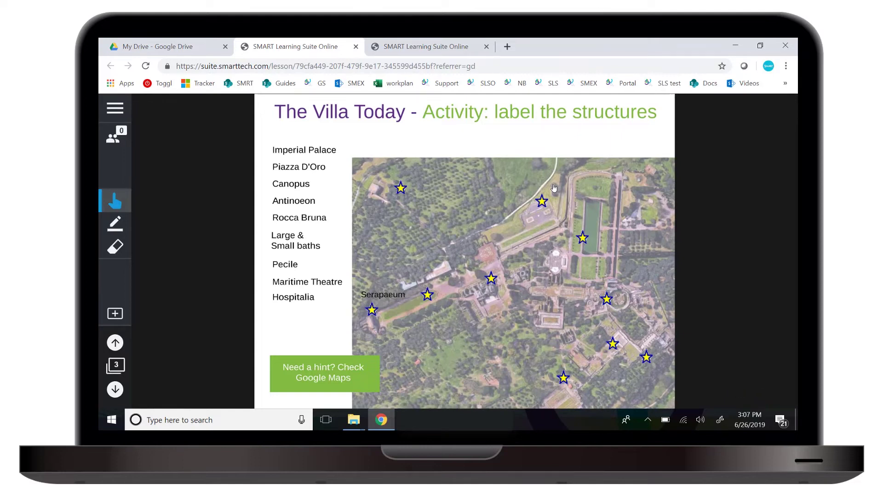
- View the lesson's student connection details, and open the lesson in editing mode before closing it
{"action": "left_click", "coordinate": [116, 138]}
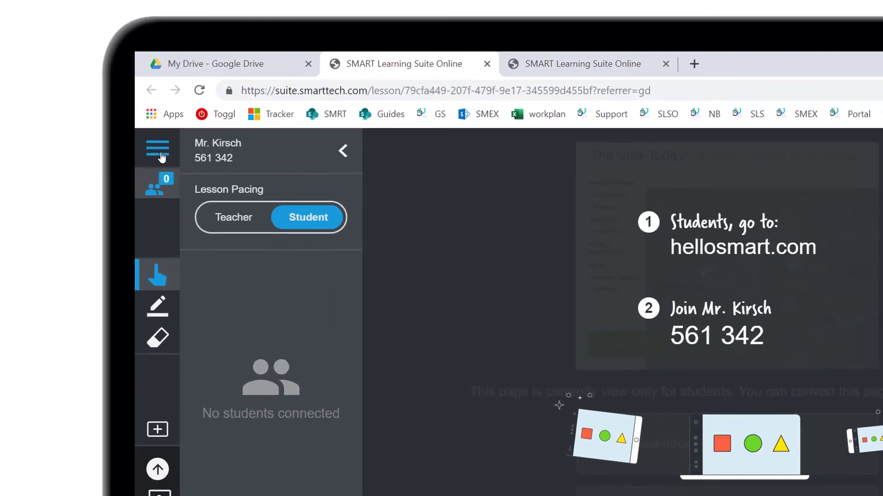
{"action": "left_click", "coordinate": [161, 152]}
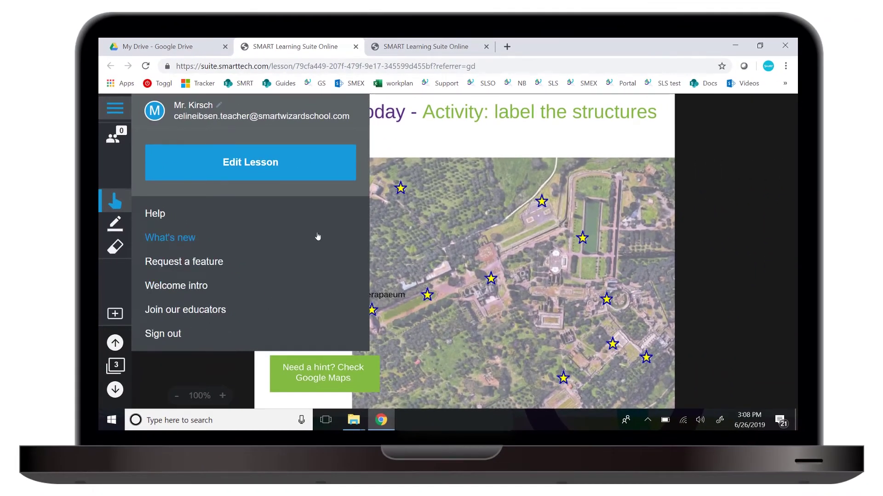
{"action": "left_click", "coordinate": [293, 178]}
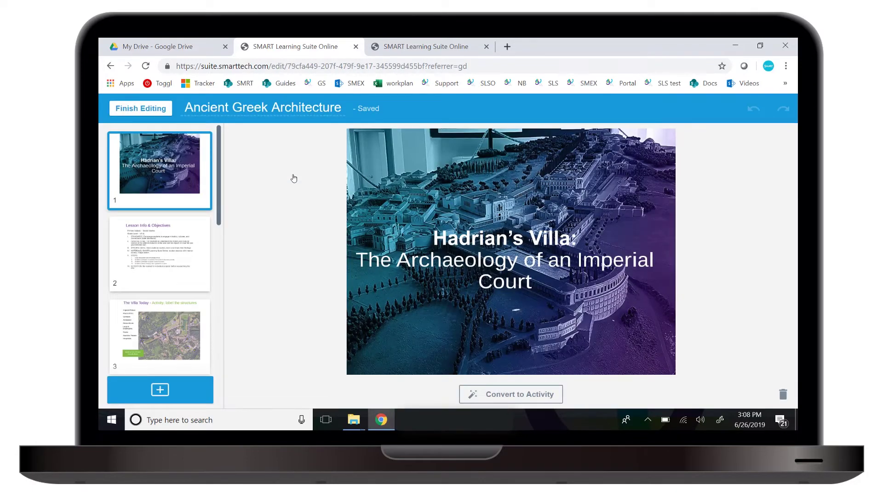
{"action": "left_click", "coordinate": [356, 47]}
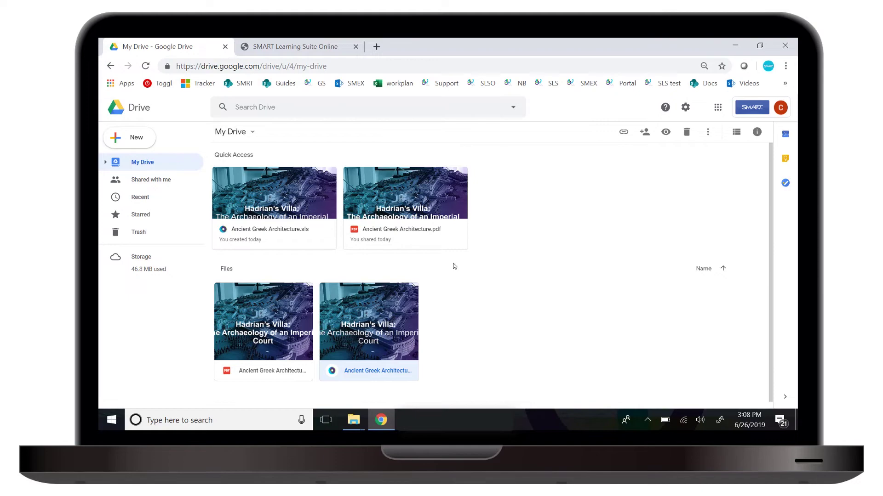
- Create a folder named Ancient Greece in My Drive and move both Ancient Greek Architecture files into it
{"action": "right_click", "coordinate": [499, 288]}
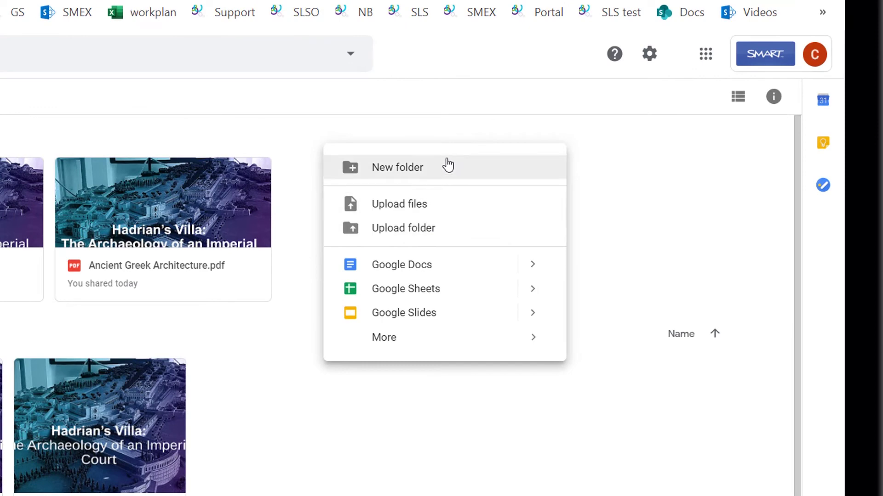
{"action": "left_click", "coordinate": [448, 165]}
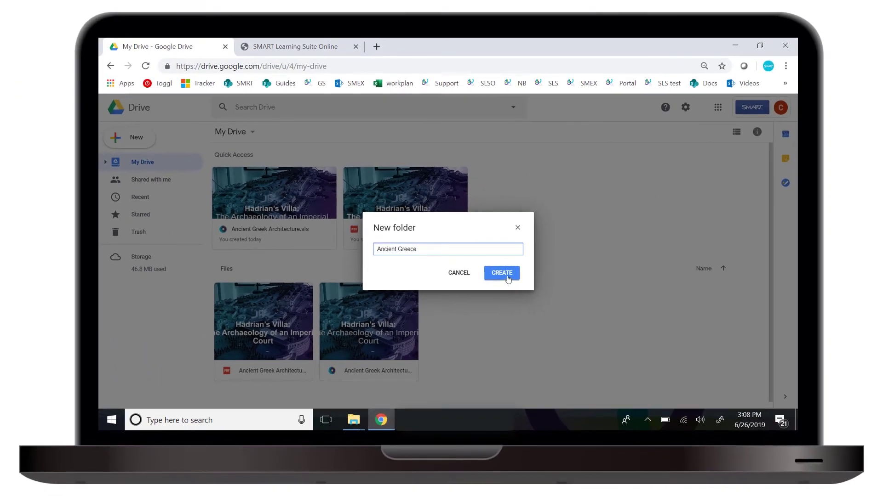
{"action": "left_click", "coordinate": [502, 273]}
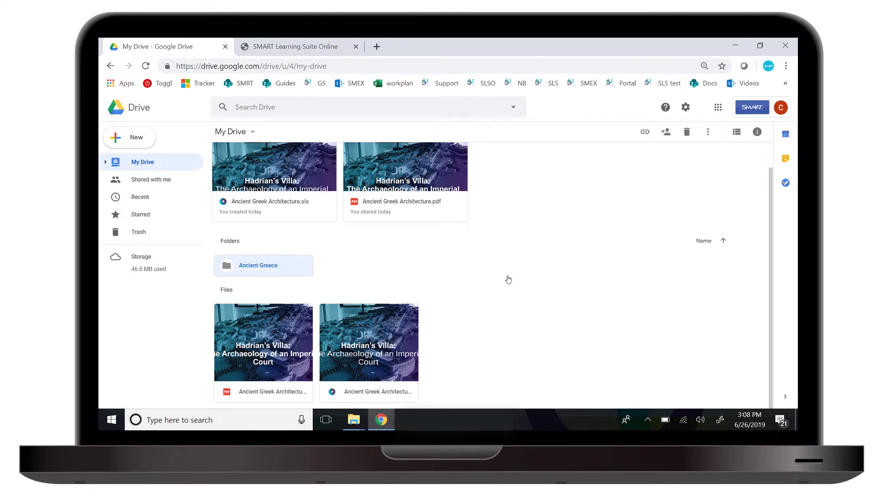
{"action": "left_click_drag", "start_coordinate": [291, 335], "coordinate": [284, 262]}
{"action": "left_click_drag", "start_coordinate": [288, 349], "coordinate": [273, 260]}
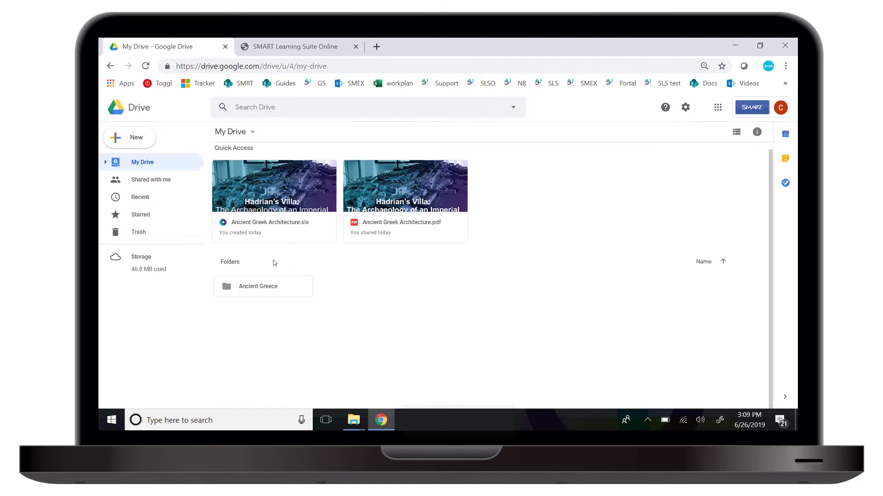
- Get a shareable link for Ancient Greek Architecture.sls and turn on its link sharing
{"action": "right_click", "coordinate": [298, 192]}
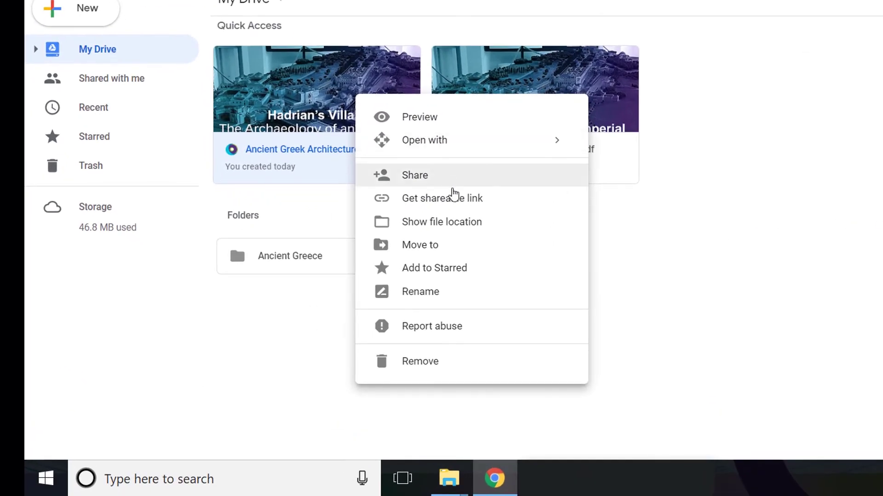
{"action": "left_click", "coordinate": [453, 199]}
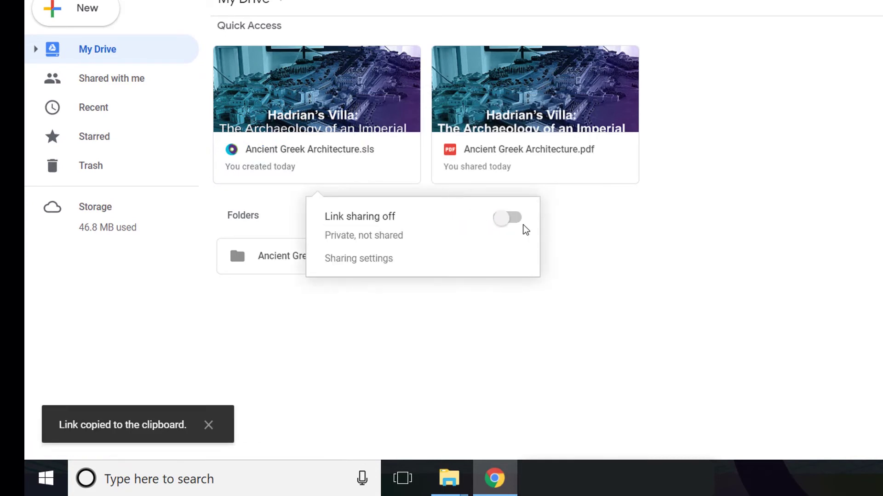
{"action": "left_click", "coordinate": [505, 224]}
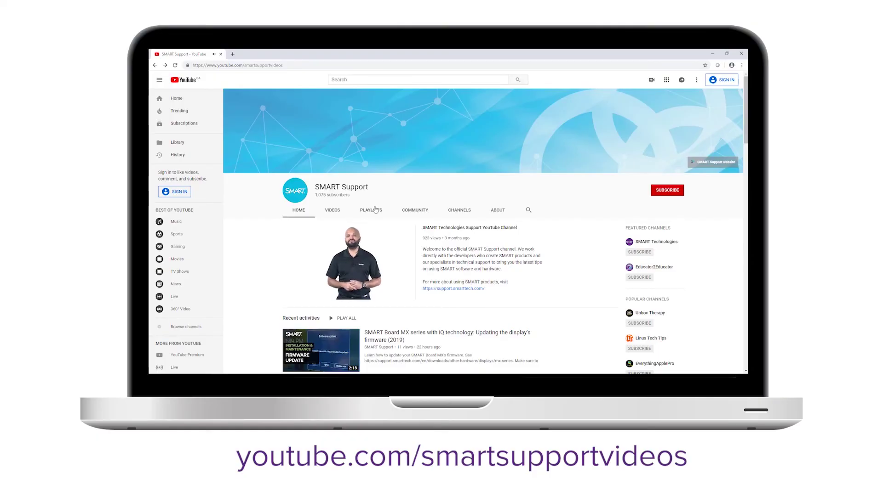
- On the SMART Support YouTube channel, open the "New features in SMART Learning Suite Online" playlist
{"action": "left_click", "coordinate": [375, 210]}
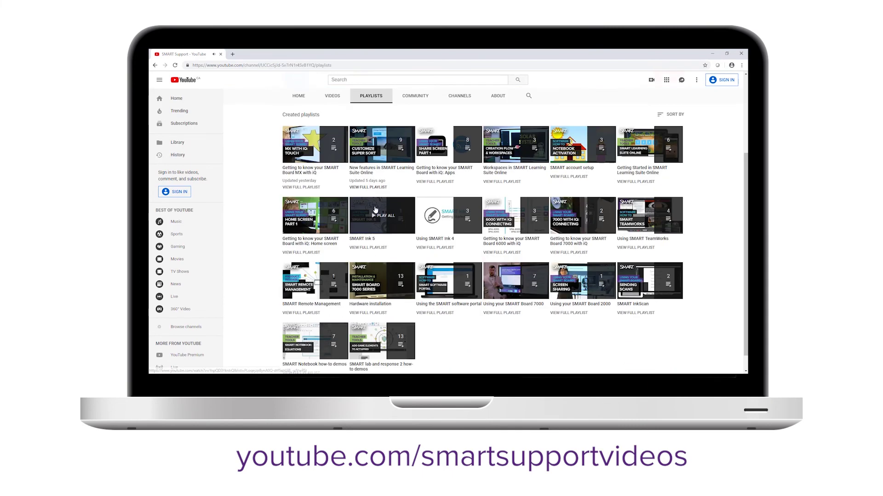
{"action": "left_click", "coordinate": [382, 168]}
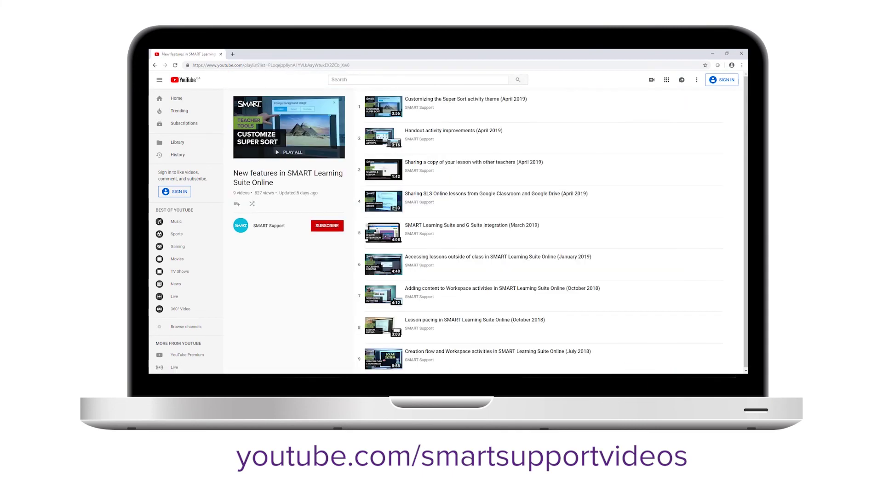